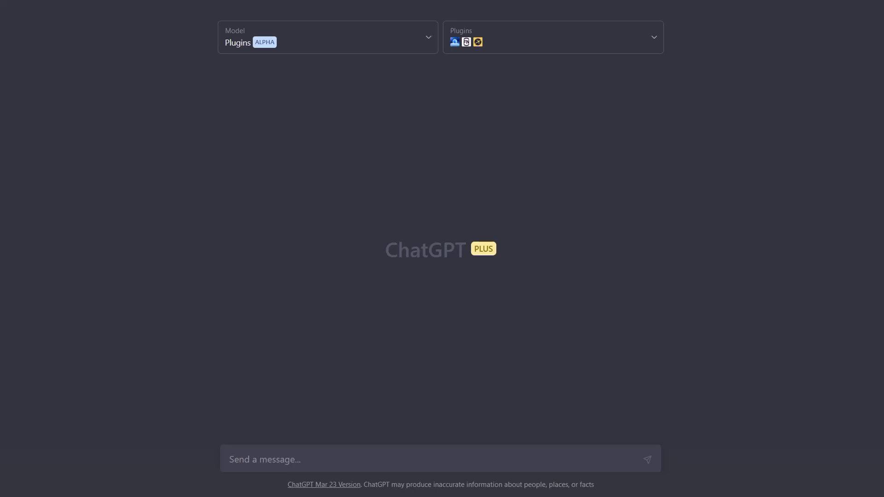
- Check the plugin list to confirm SEO GPT is enabled
click(530, 44)
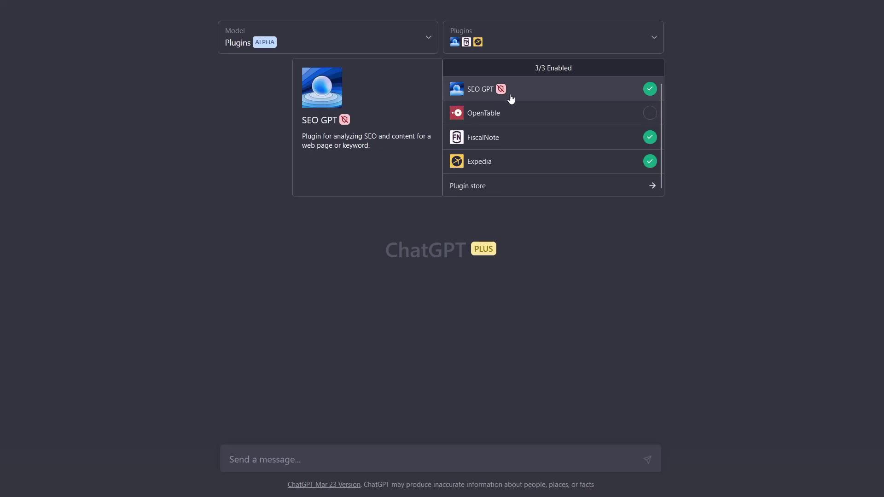
click(334, 375)
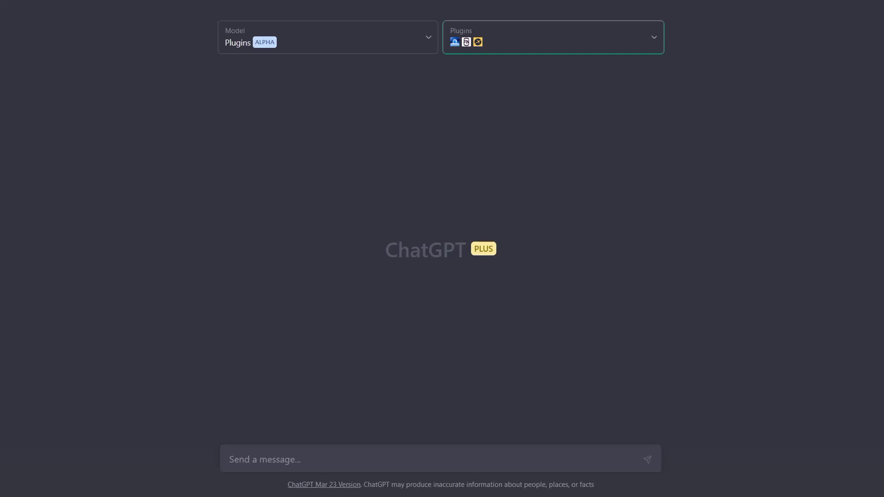
key(super+w)
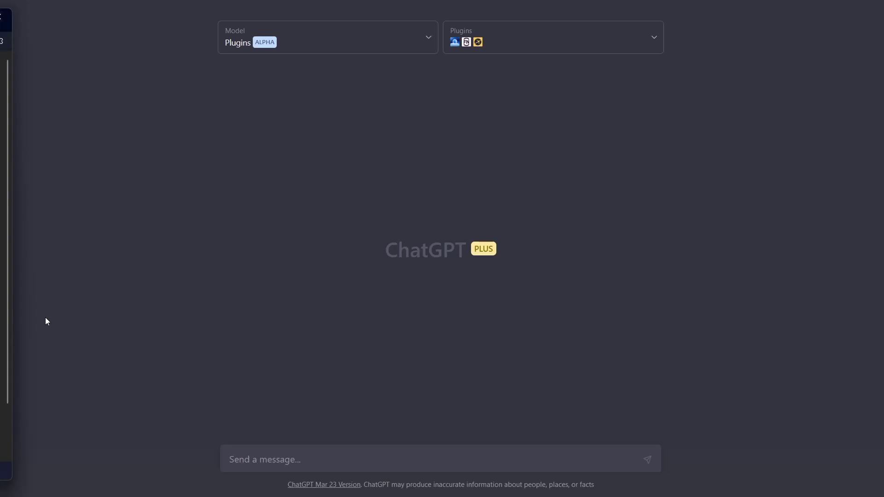
click(302, 462)
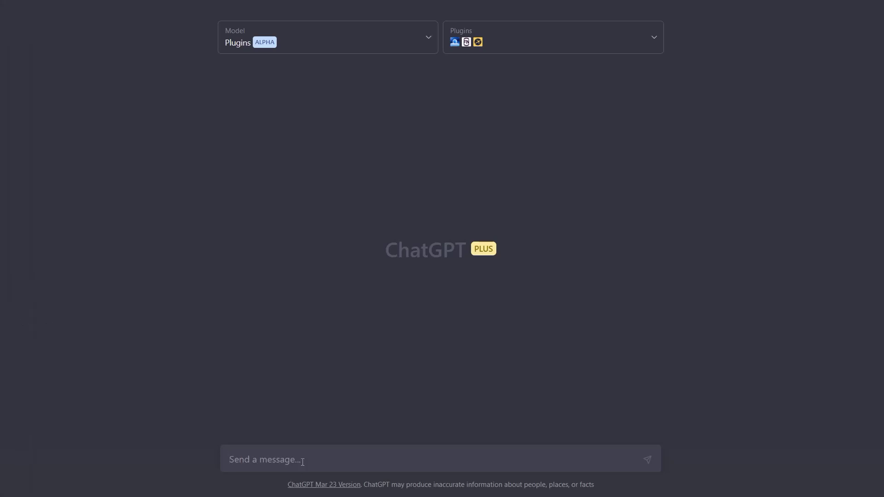
text(how do I rank  https://www.jm.com/ for "nashville roofing company"?)
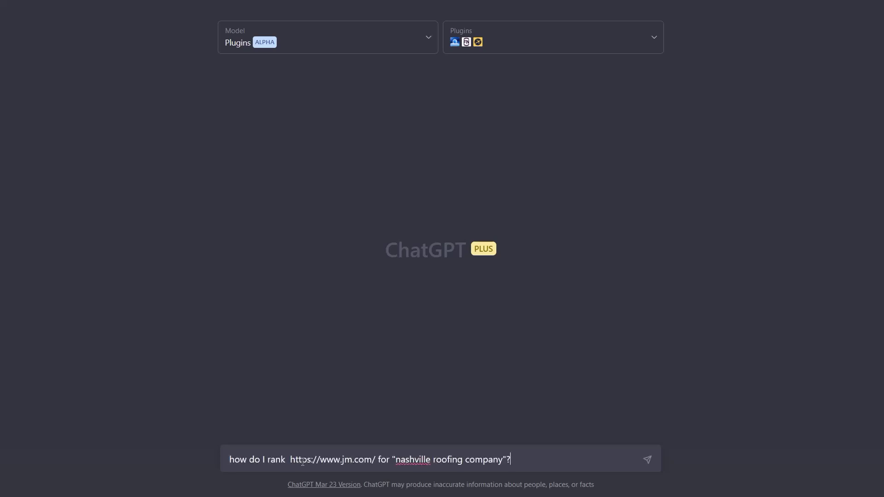
key(Return)
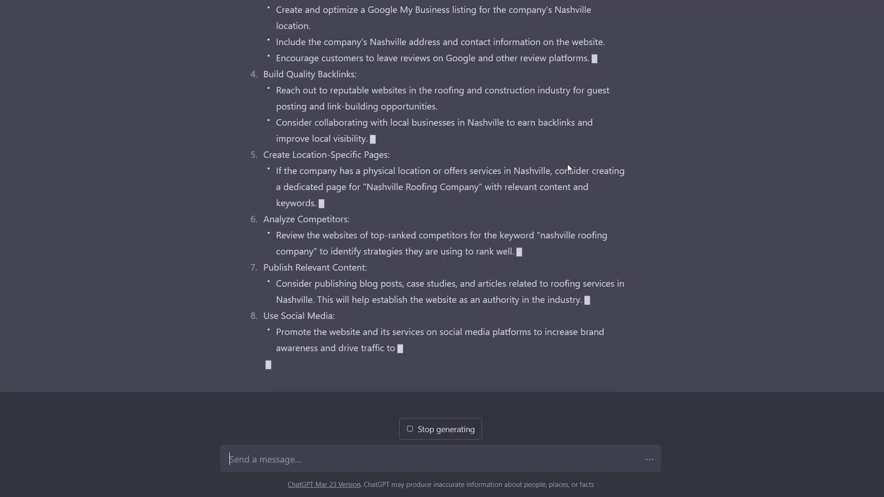
scroll(421, 189, up, 6)
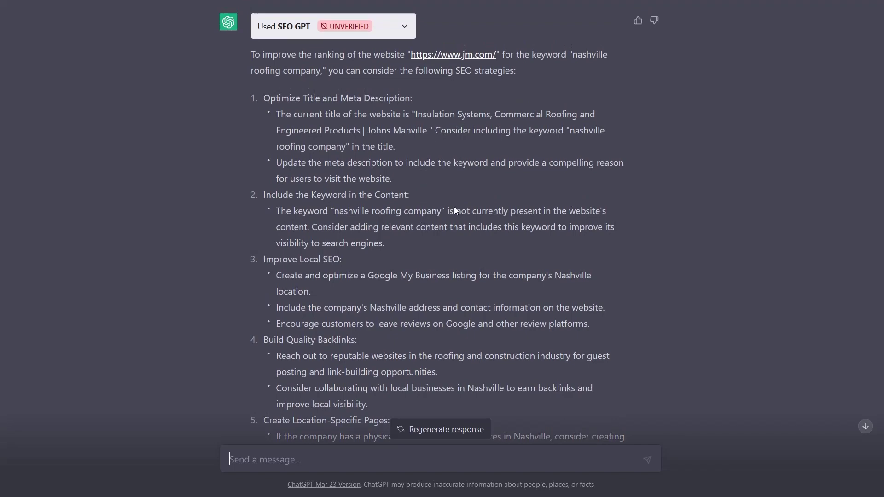
scroll(454, 206, down, 7)
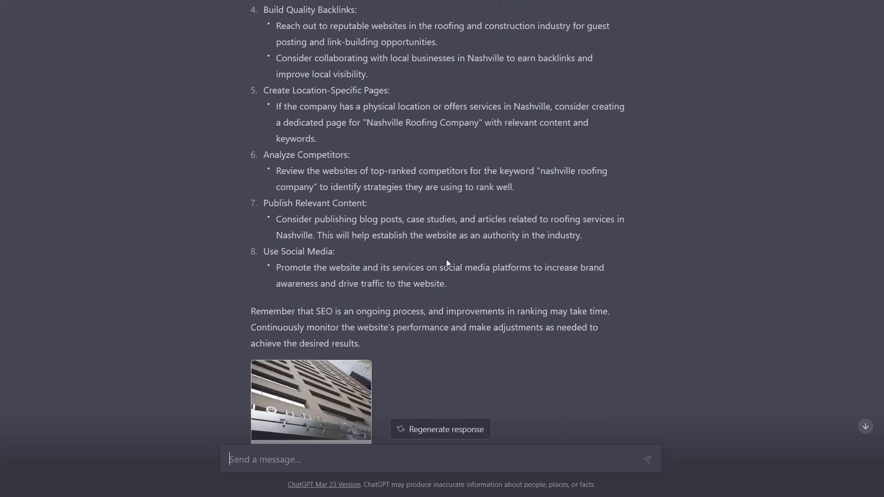
scroll(391, 272, up, 9)
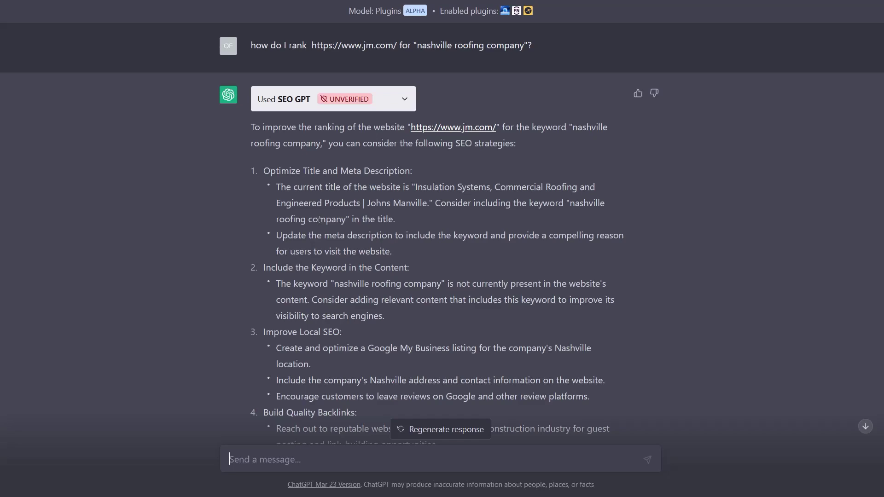
scroll(427, 264, down, 11)
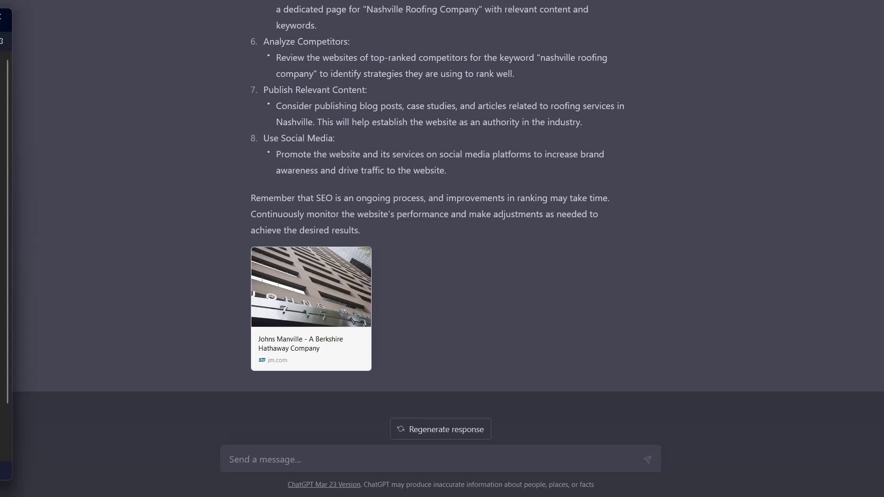
- Ask SEO GPT to analyze the competitors for "nashville roofing company"
click(312, 458)
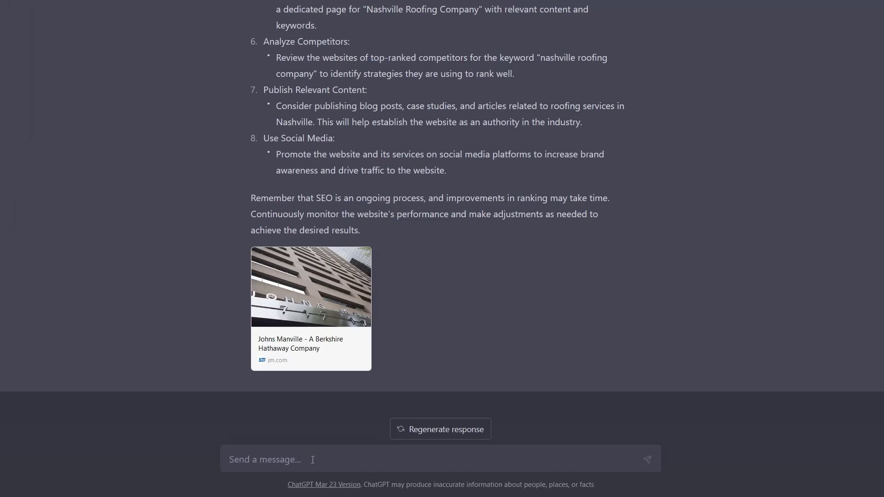
text(analyze the competitors for me)
key(Return)
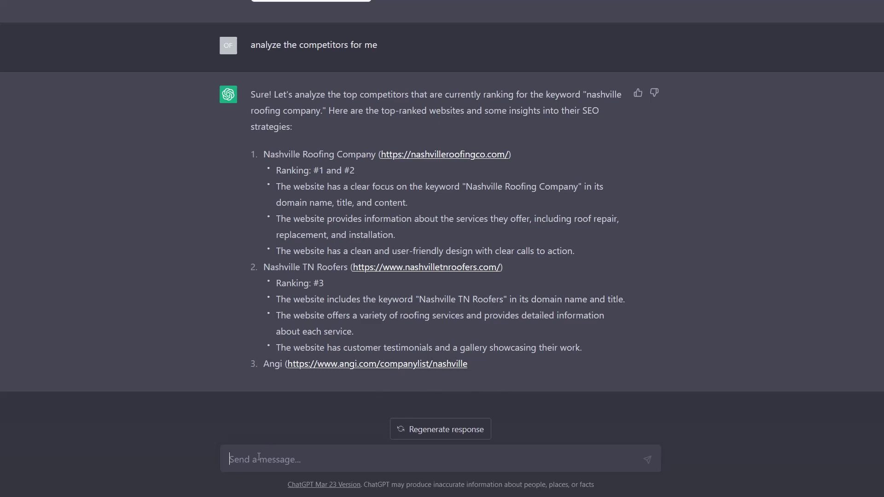
- Send 'continue' so the analysis extends past Angi at #4 to Yelp at #5
text(cont)
text(i)
key(BackSpace)
text(tinue)
key(Return)
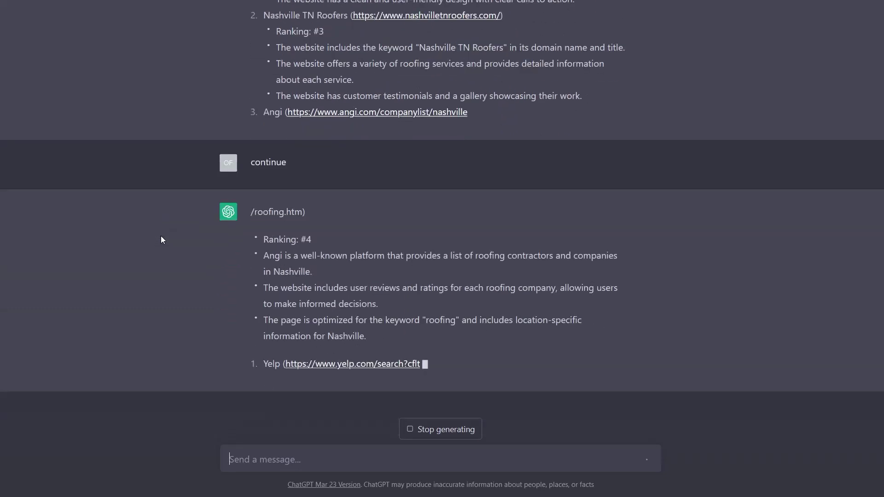
scroll(161, 240, up, 4)
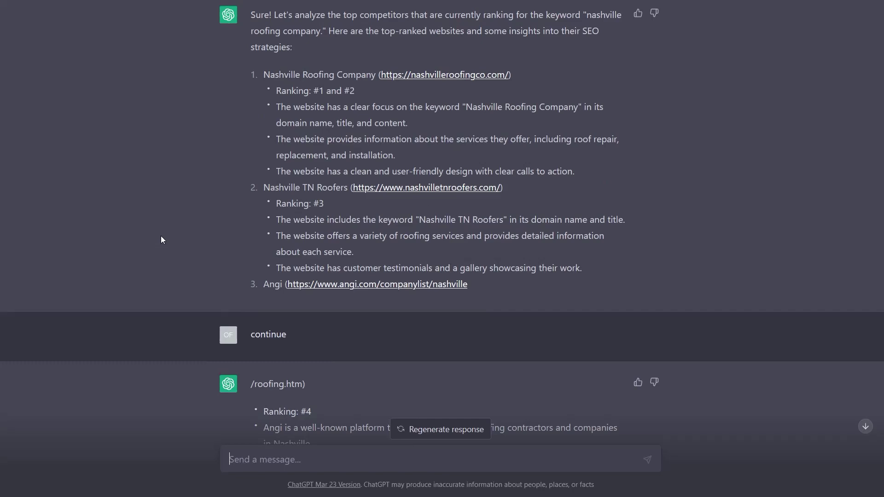
scroll(161, 240, down, 5)
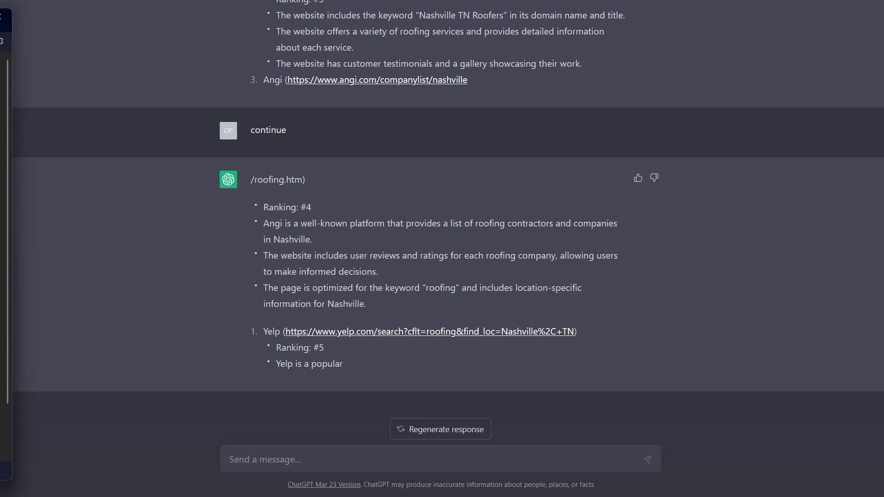
- Ask what nashvilleroofingco.com does well and read its ten strengths plus advice for jm.com
click(331, 465)
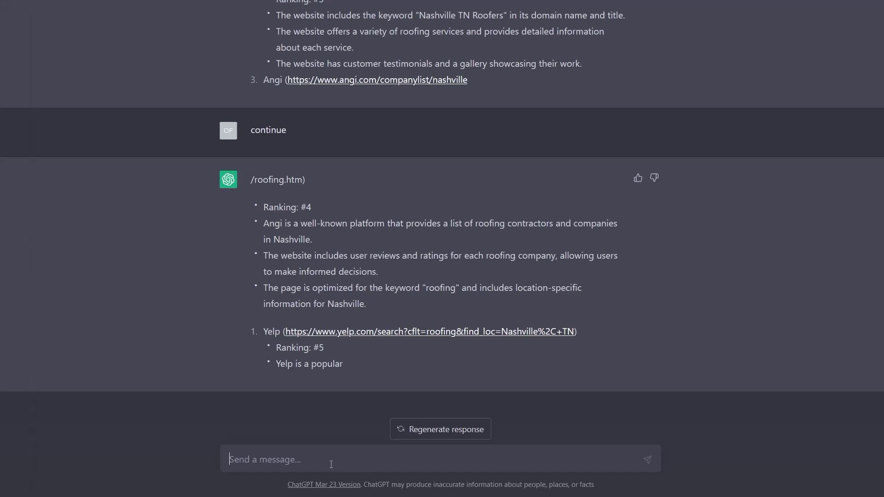
text(Can you take a look at https://nashvilleroofingco.com/ specifically to see what they are doing that we need to do with jm.com?)
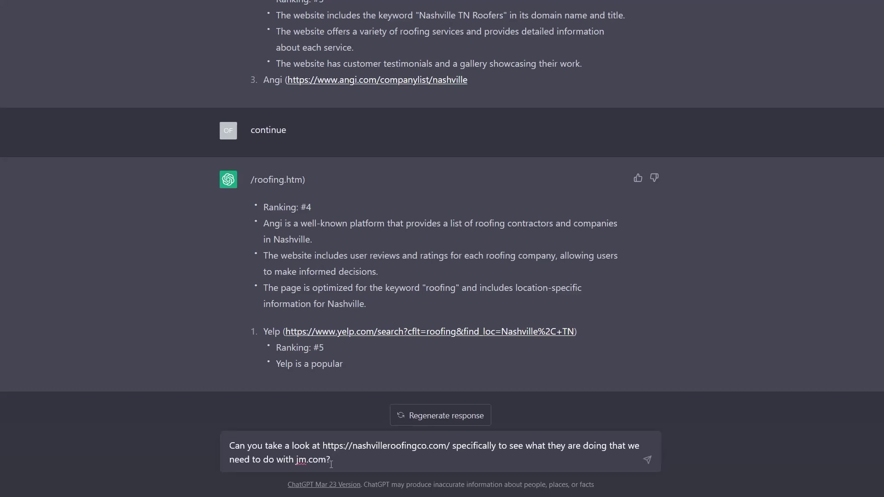
key(Return)
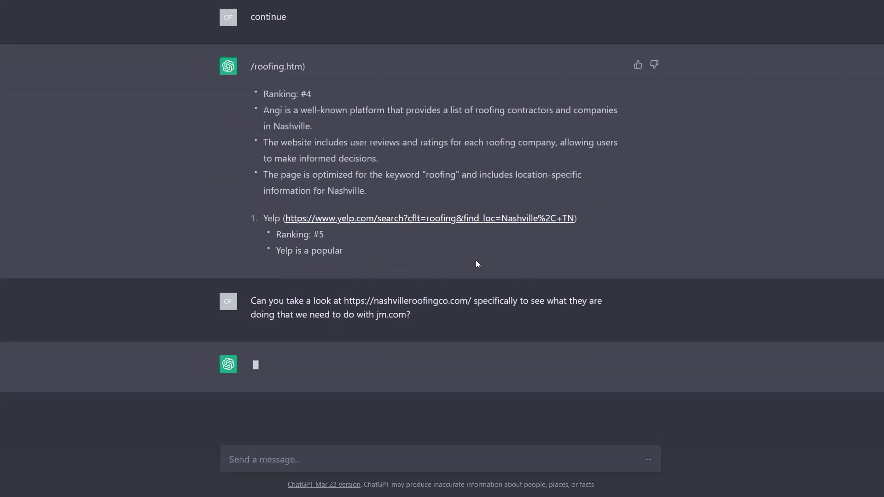
scroll(444, 181, up, 2)
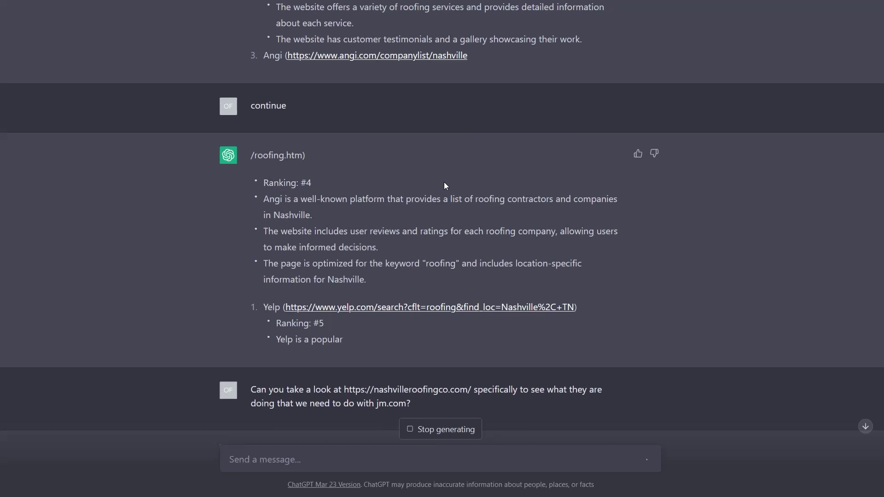
scroll(445, 186, down, 2)
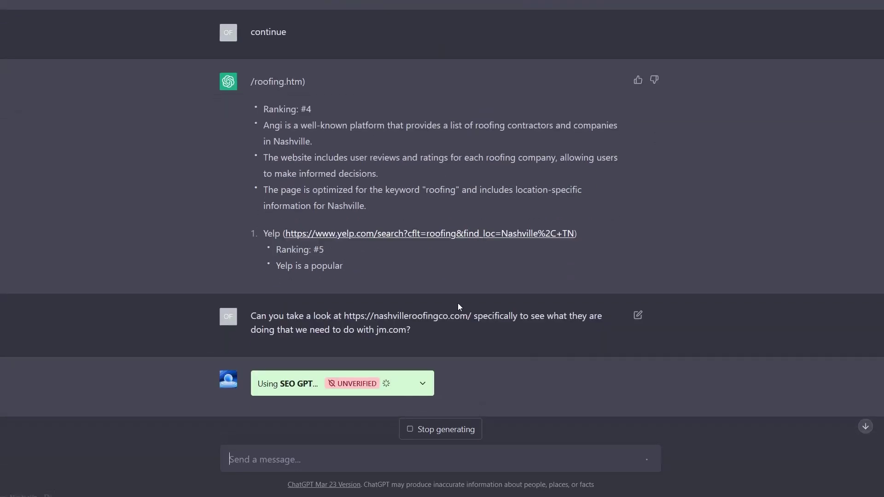
scroll(458, 306, down, 1)
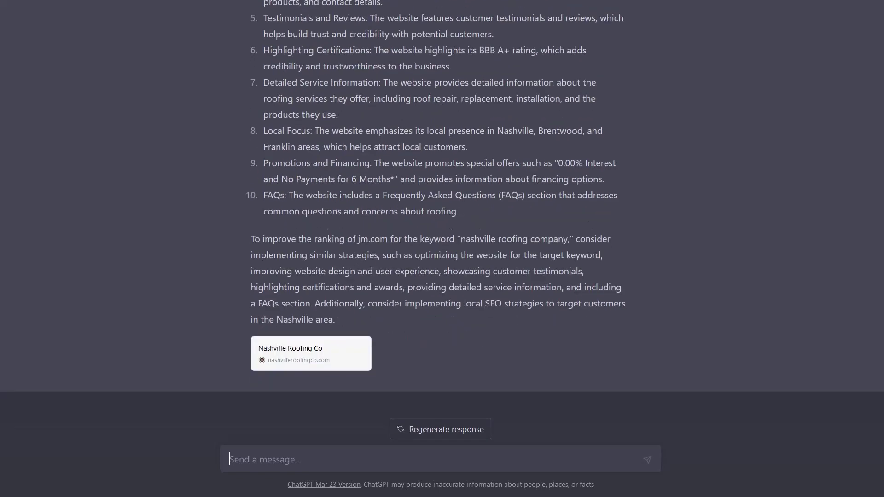
key(alt+Tab)
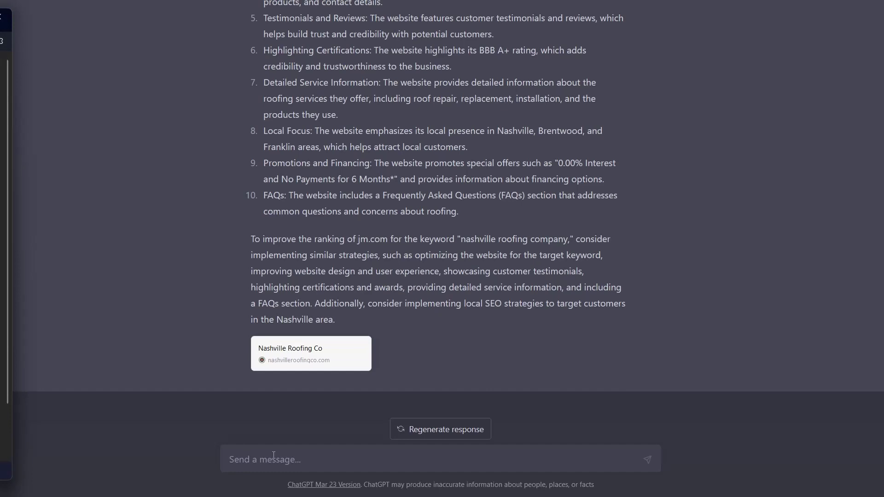
- Ask what specific changes jm.com should make to rank for "nashville roofing company"
key(alt+Tab)
text(can you tell me specifically what I need to change on jm.com?)
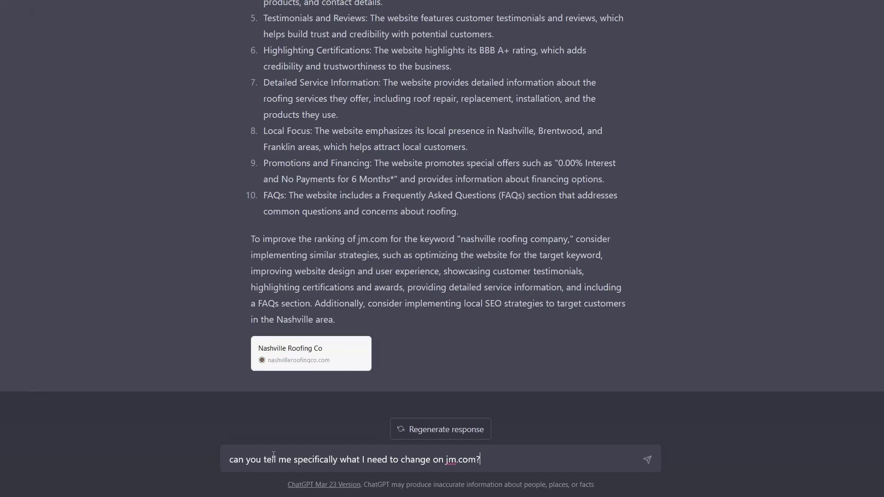
key(Return)
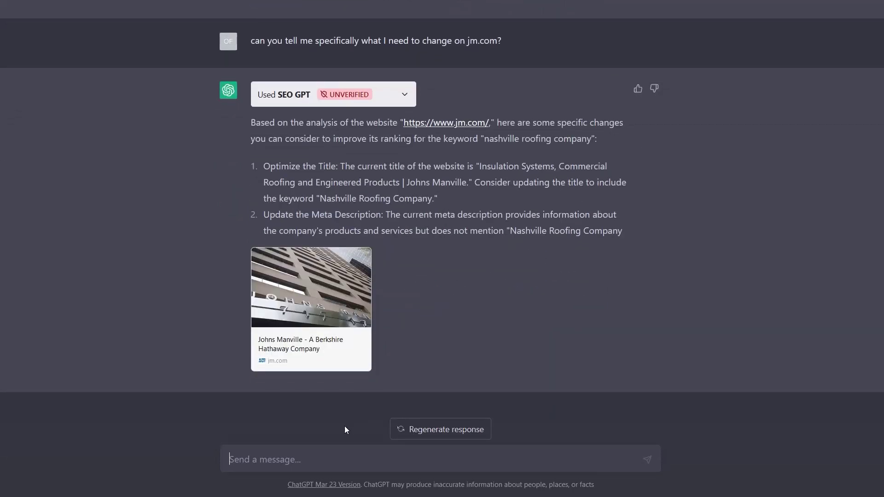
- Send 'continue' to complete the eight Nashville-focused recommendations, from roofing page to backlinks
text(continue)
key(Return)
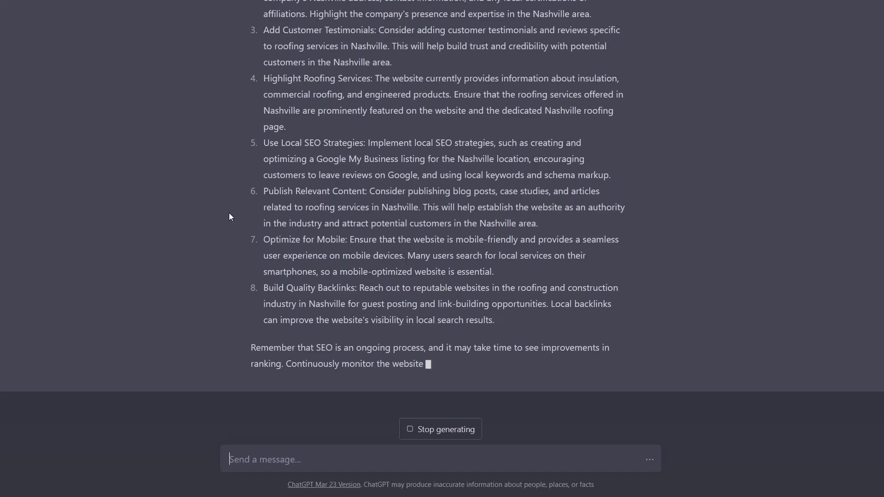
scroll(331, 127, up, 1)
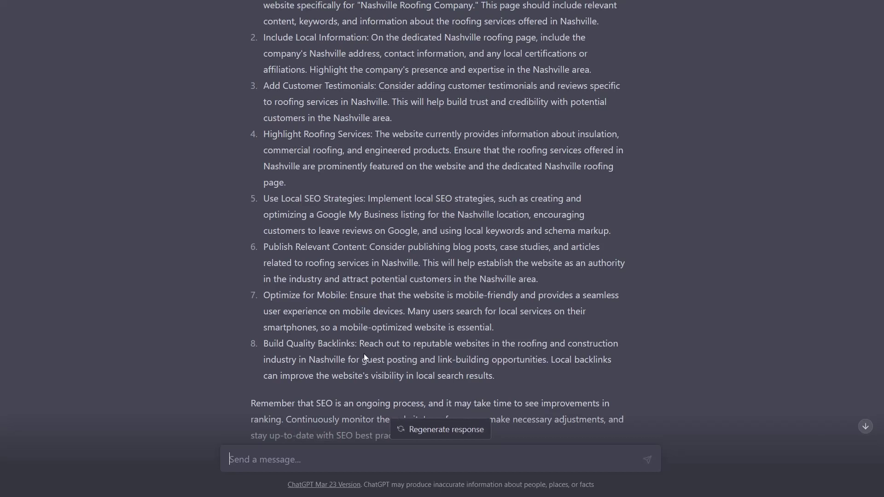
scroll(363, 357, down, 2)
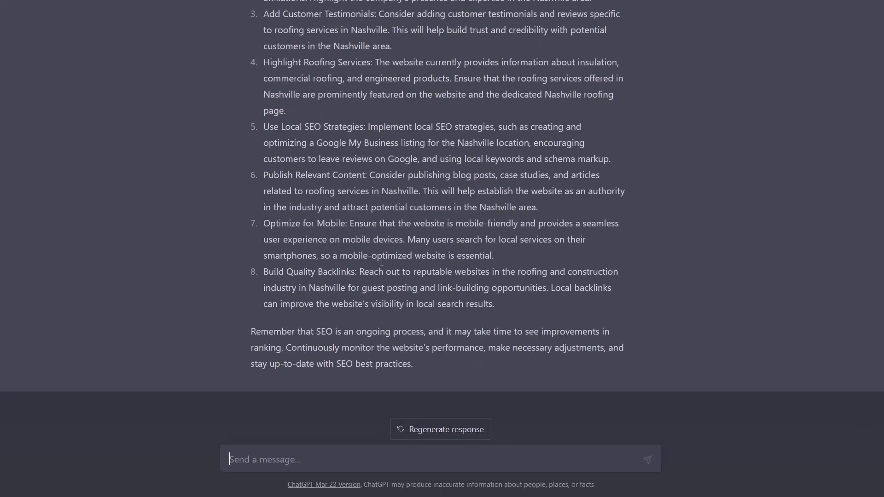
scroll(381, 263, up, 2)
scroll(339, 215, up, 2)
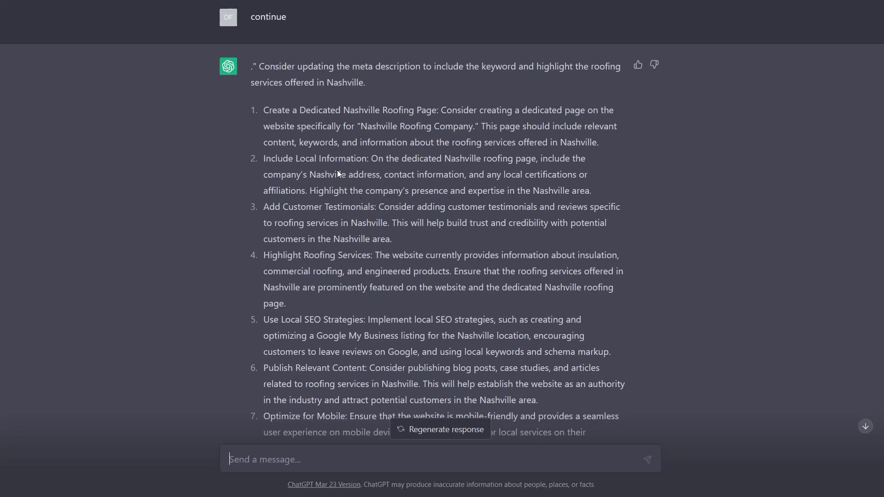
scroll(338, 174, up, 1)
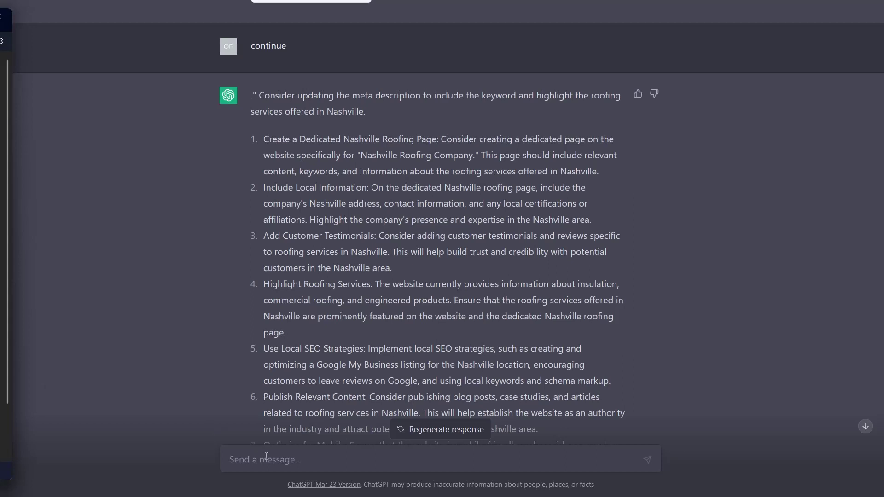
- Send the prompt comparing Intermountain's Las Vegas clinics page with Inland Medical Center's site, and review the fixes
click(266, 457)
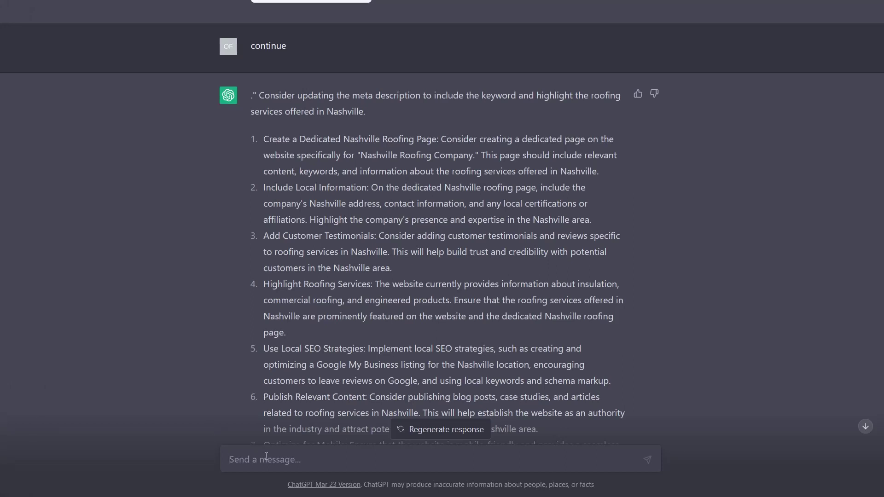
text(Compare the SEO for https://intermountainnv.org/las-vegas/ and https://inlandmedicalcenter.com/)
key(Return)
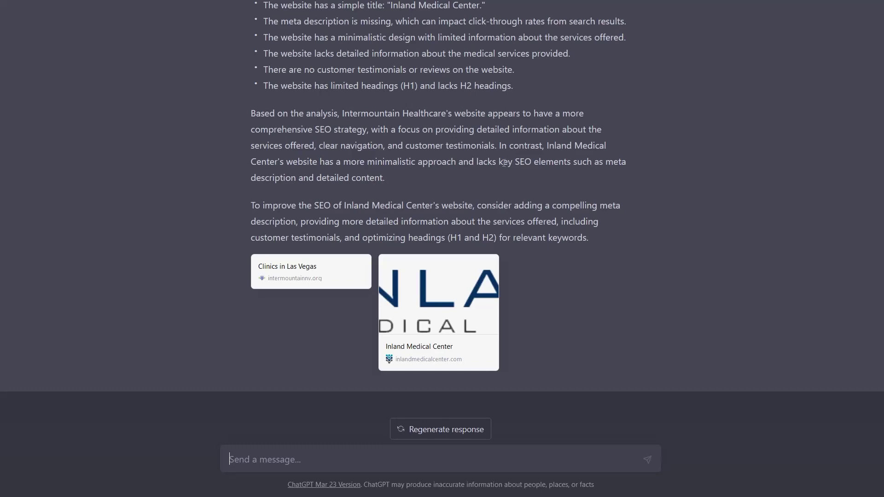
scroll(397, 157, up, 4)
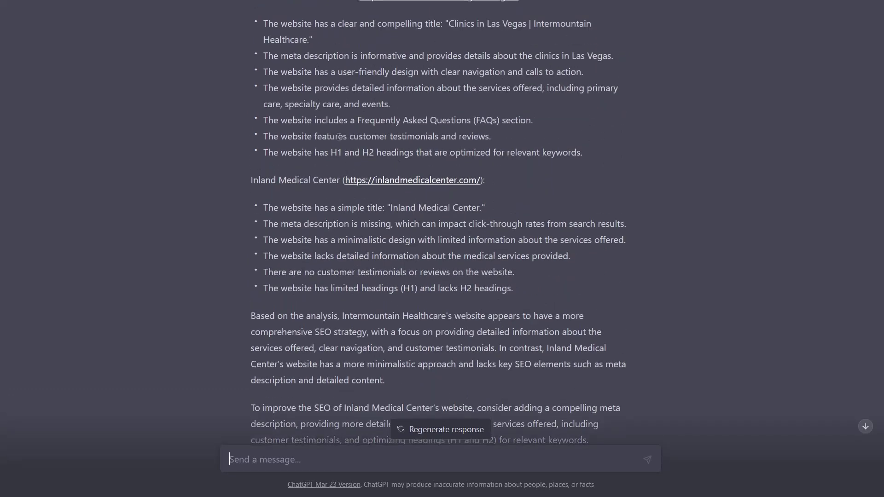
scroll(286, 339, down, 4)
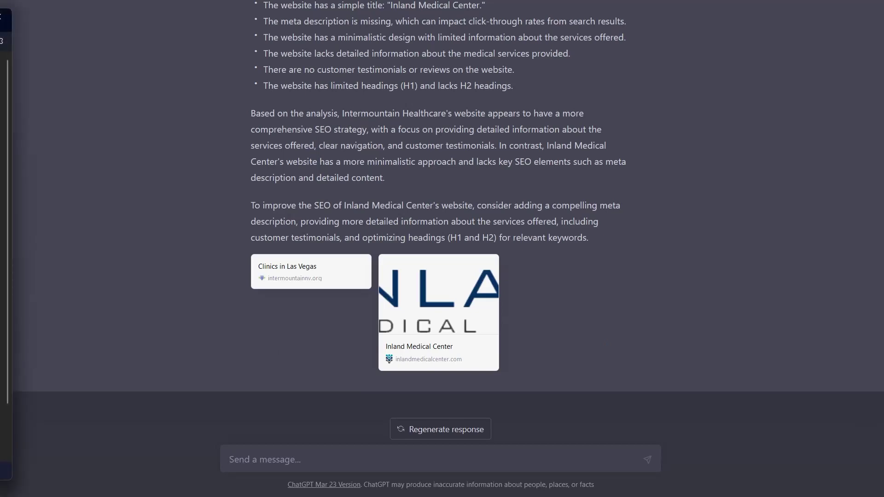
- Send the body-content comparison of Intermountain's Las Vegas page and Inland Medical Center's site
click(294, 457)
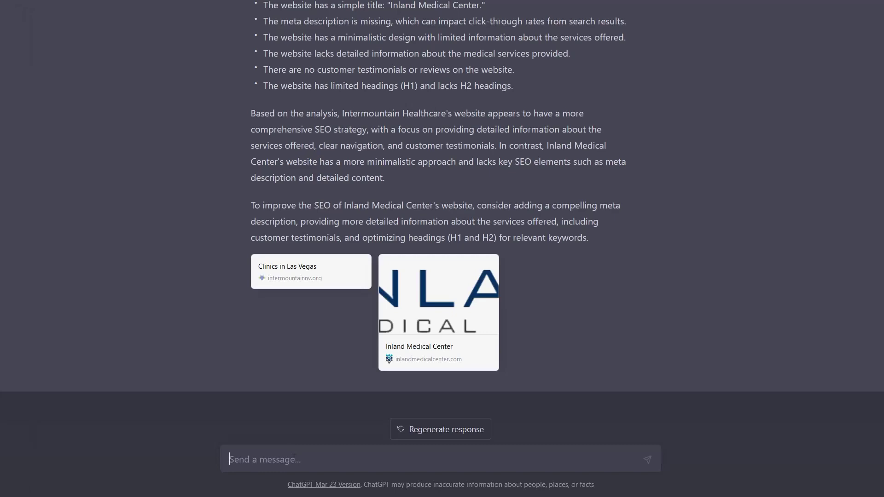
text(compare the body content between https://intermountainnv.org/las-vegas/ and https://inlandmedicalcenter.com/)
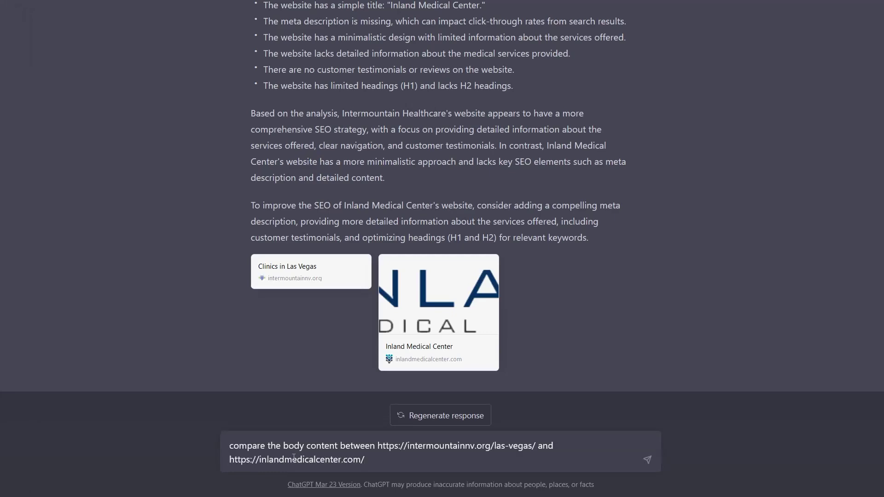
key(Return)
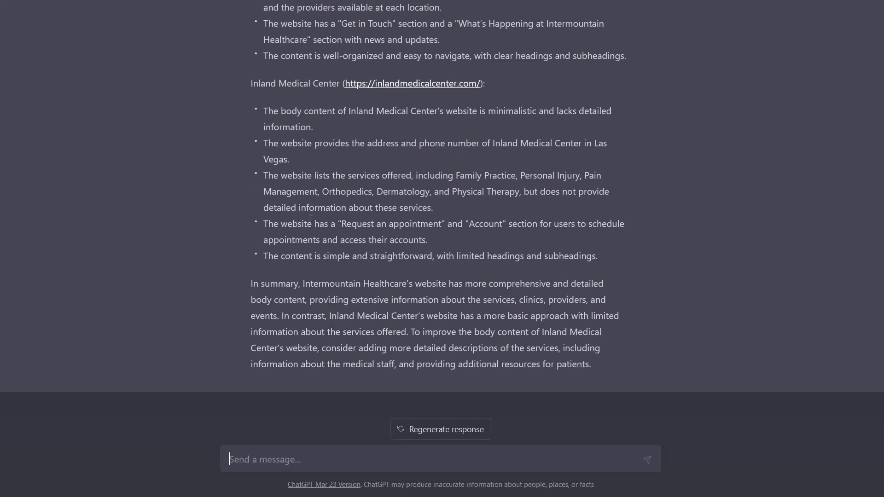
scroll(279, 205, up, 3)
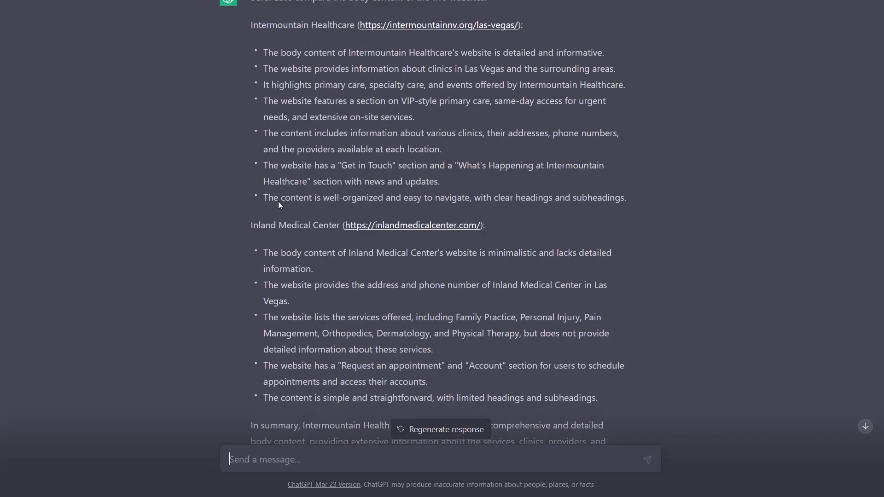
scroll(619, 186, down, 3)
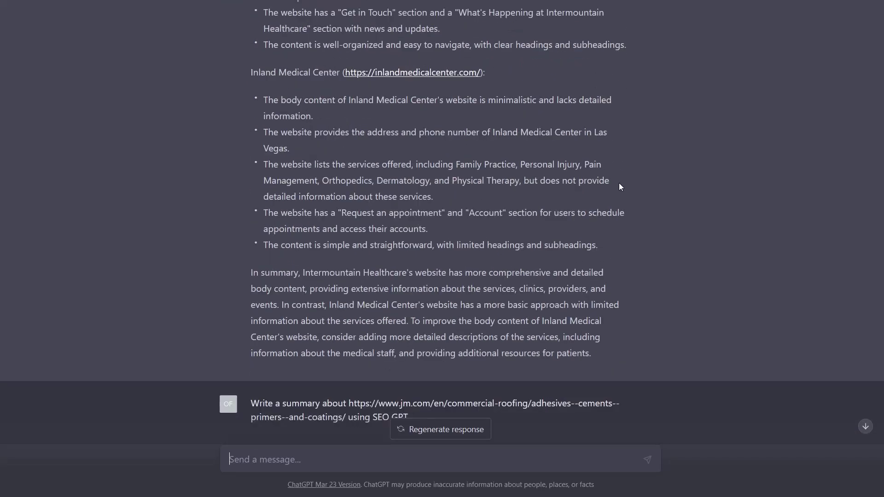